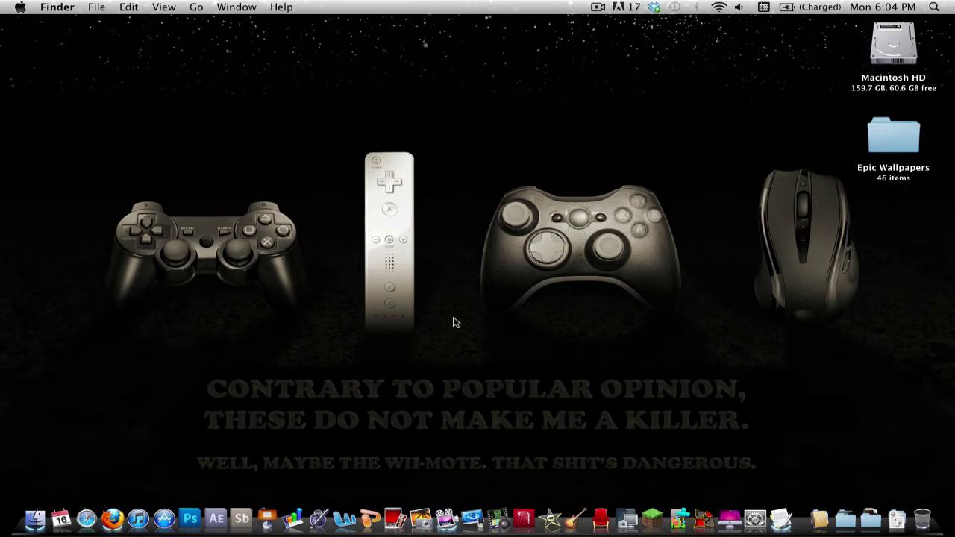
Step: Switch to Firefox and choose Partner Banner.png from the Photoshop > KillNasty folder as the image to map on image-maps.com
{"action": "left_click", "coordinate": [112, 517]}
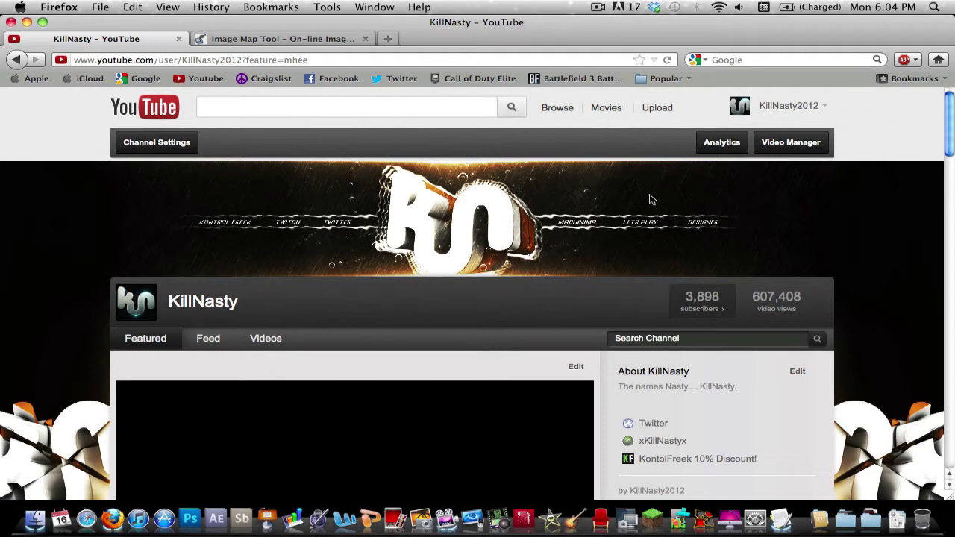
{"action": "left_click", "coordinate": [267, 41]}
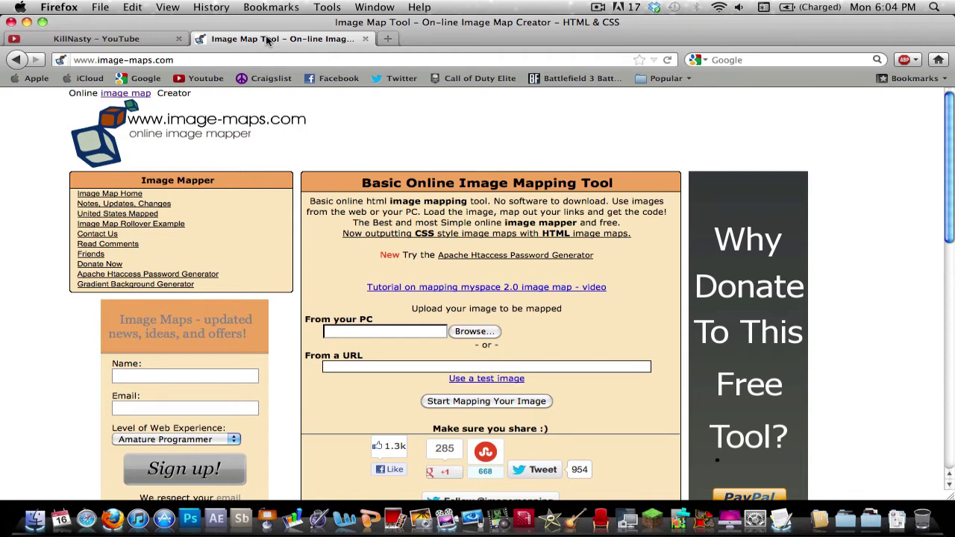
{"action": "left_click", "coordinate": [482, 335]}
{"action": "left_click", "coordinate": [228, 237]}
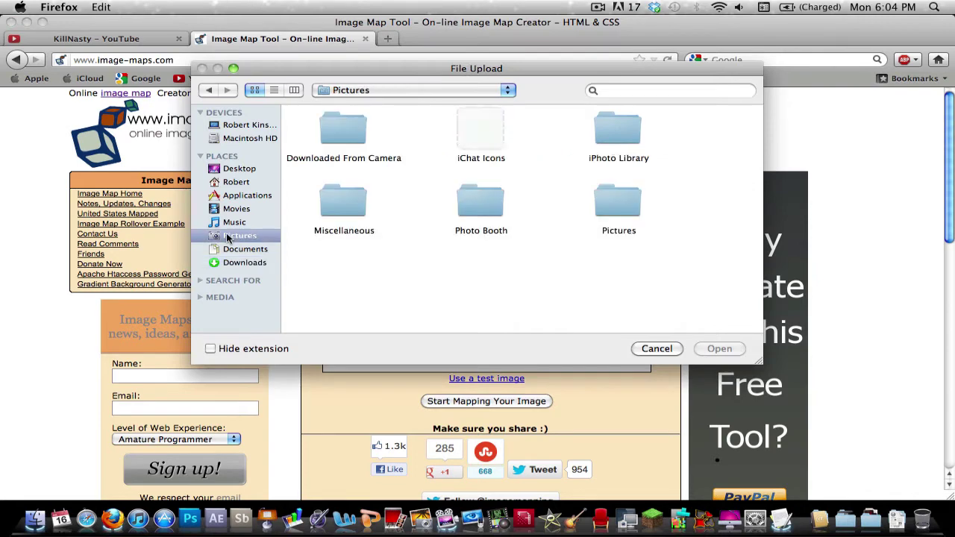
{"action": "left_click", "coordinate": [349, 208]}
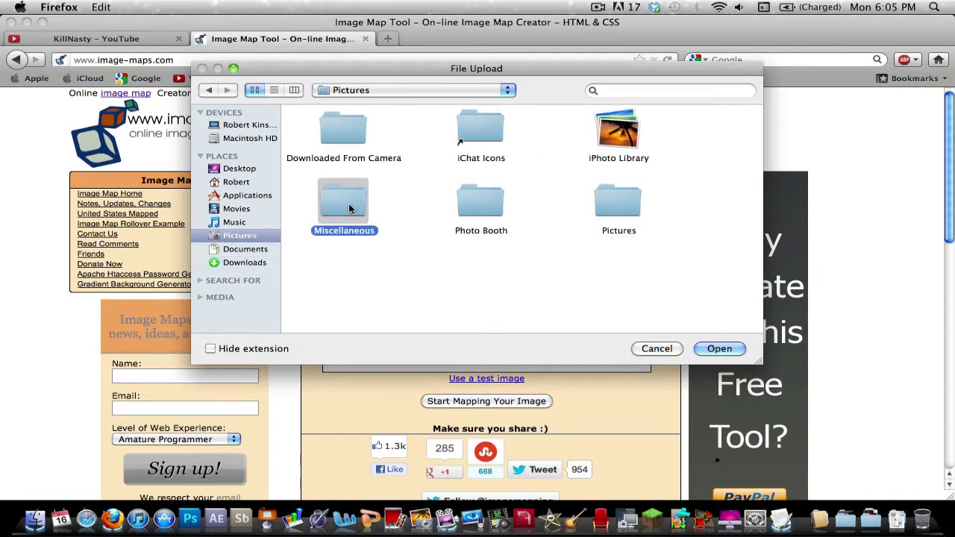
{"action": "double_click", "coordinate": [348, 207]}
{"action": "double_click", "coordinate": [625, 120]}
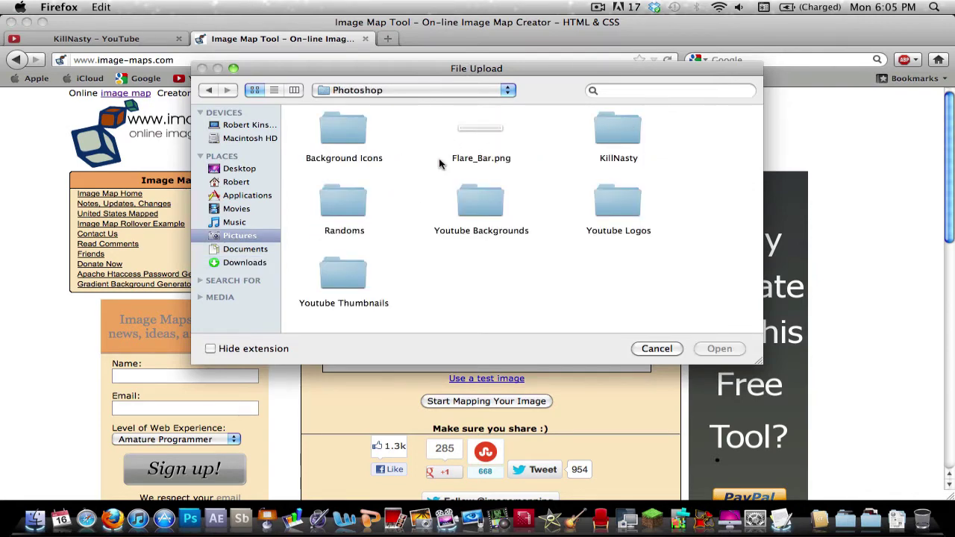
{"action": "double_click", "coordinate": [609, 138]}
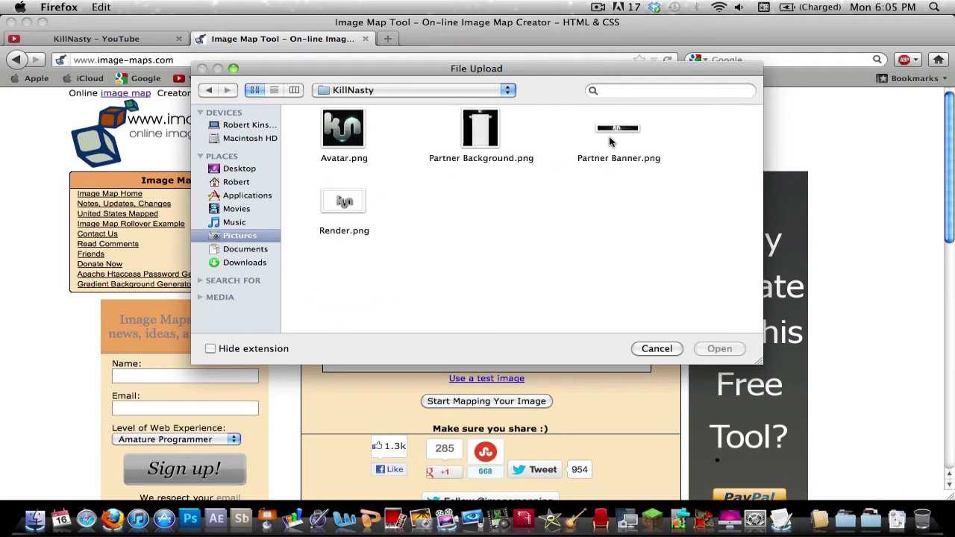
{"action": "left_click", "coordinate": [626, 135]}
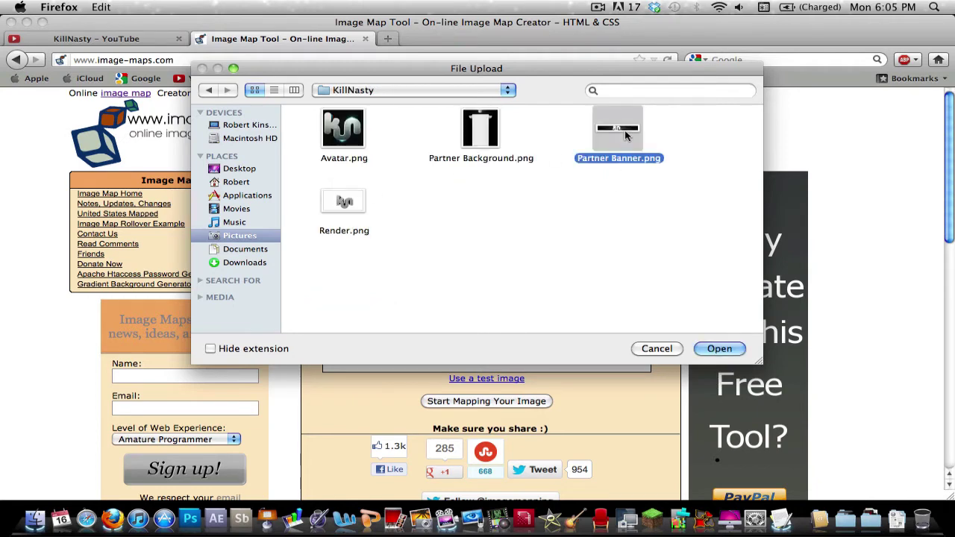
{"action": "double_click", "coordinate": [625, 135]}
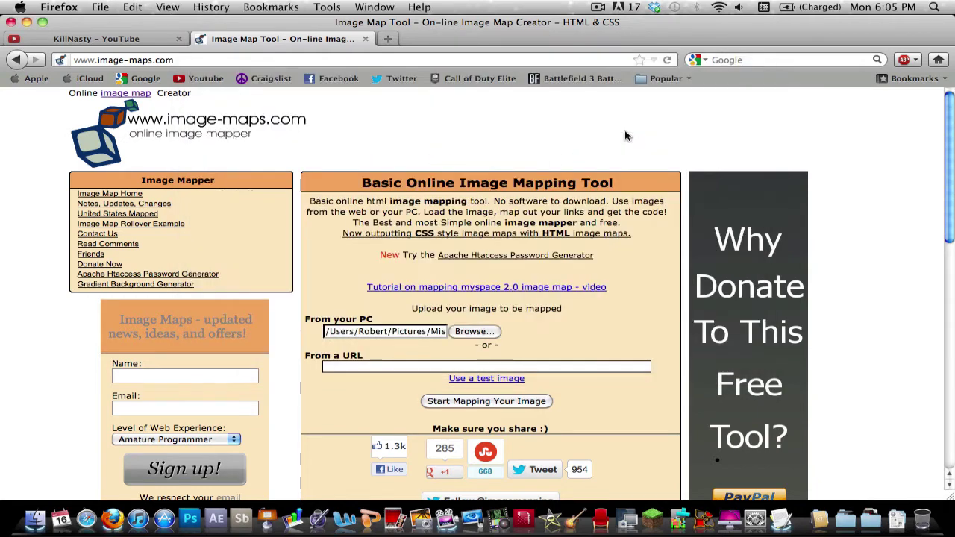
Step: Upload the chosen banner for mapping and fit a rectangle map over its KONTROL FREEK text
{"action": "left_click", "coordinate": [487, 401]}
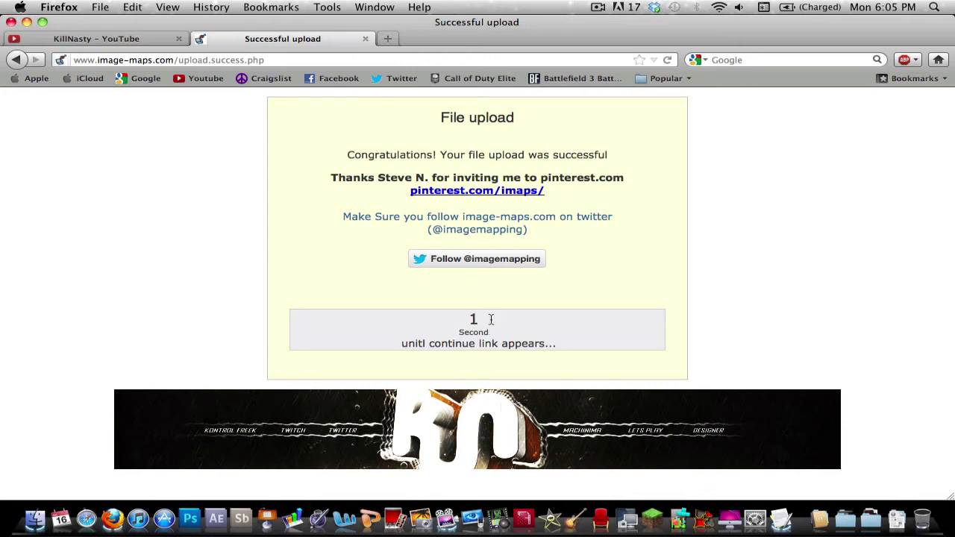
{"action": "left_click", "coordinate": [471, 297]}
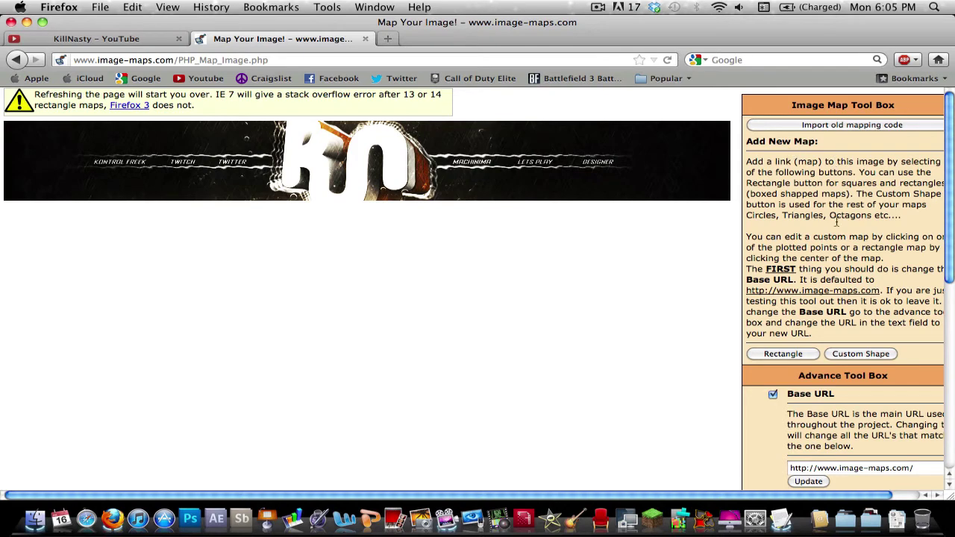
{"action": "left_click", "coordinate": [784, 355]}
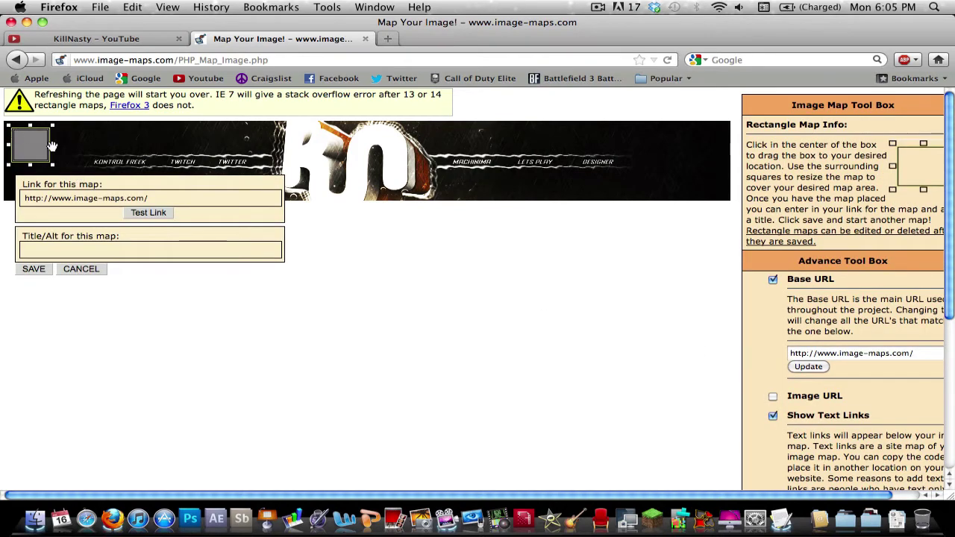
{"action": "left_click_drag", "start_coordinate": [28, 143], "coordinate": [118, 172]}
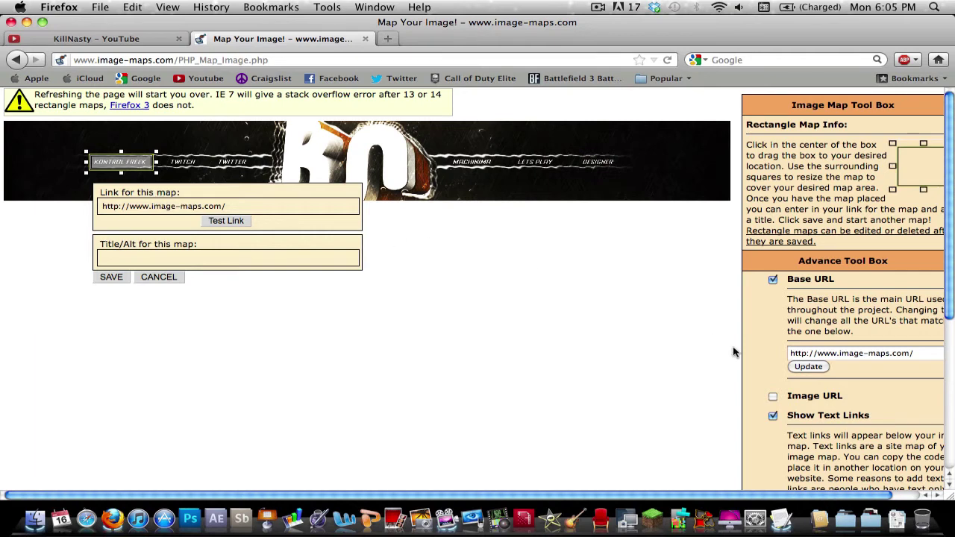
{"action": "left_click", "coordinate": [781, 520]}
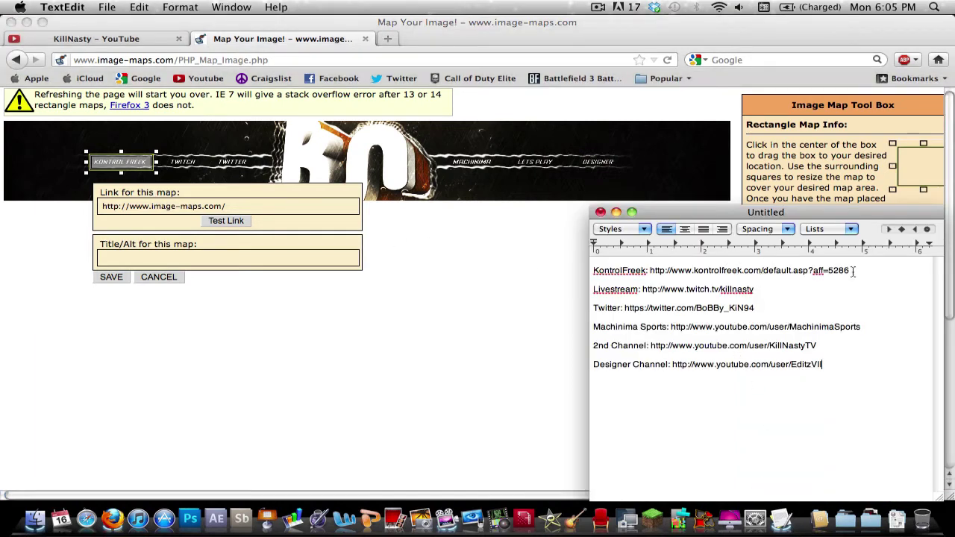
{"action": "left_click_drag", "start_coordinate": [850, 271], "coordinate": [650, 273]}
{"action": "key", "text": "super+c"}
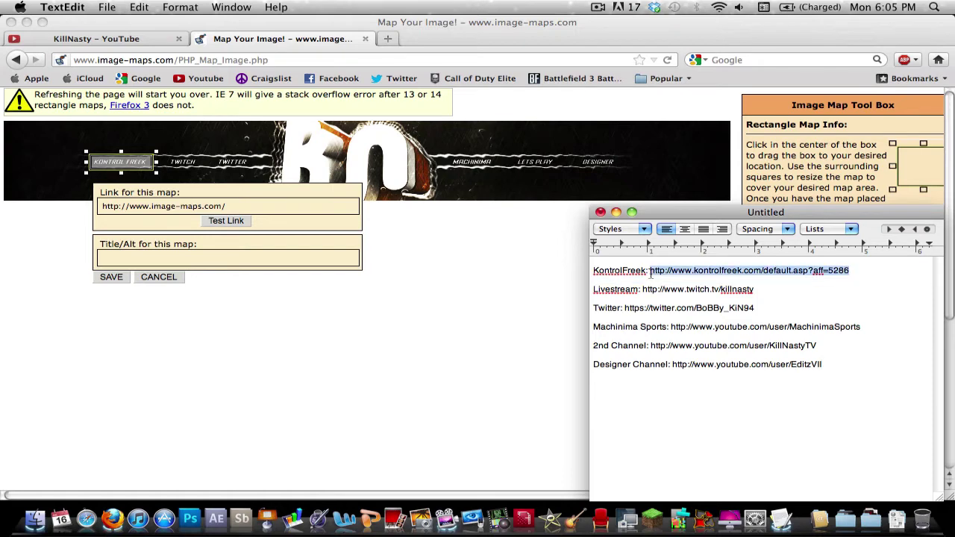
{"action": "left_click", "coordinate": [183, 206]}
{"action": "double_click", "coordinate": [181, 206]}
{"action": "key", "text": "super+a"}
{"action": "key", "text": "super+v"}
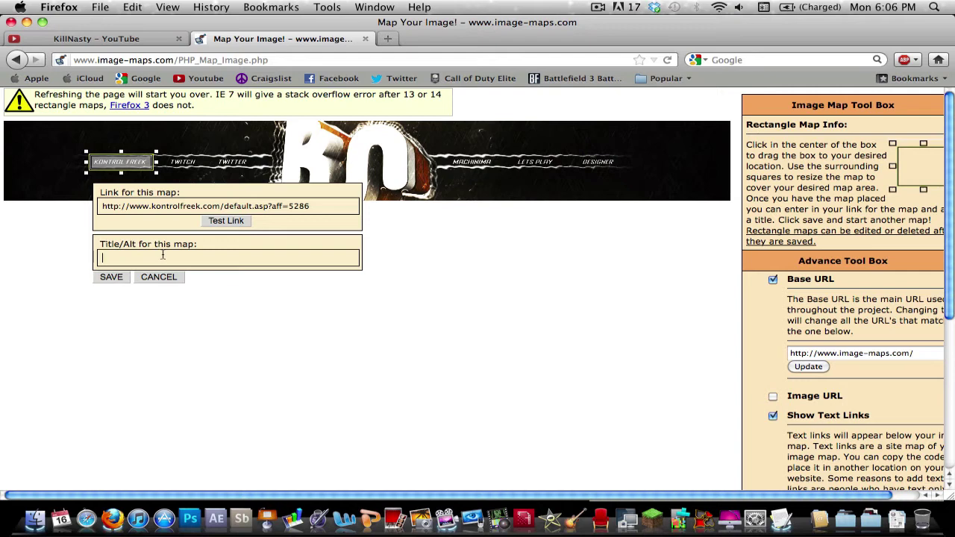
Step: Title the KONTROL FREEK map "KontrolFreek Discount!" and save it
{"action": "type", "text": "ont"}
{"action": "key", "text": "BackSpace"}
{"action": "key", "text": "BackSpace"}
{"action": "key", "text": "BackSpace"}
{"action": "key", "text": "BackSpace"}
{"action": "type", "text": "KontrolFreek Discount!"}
{"action": "left_click", "coordinate": [109, 278]}
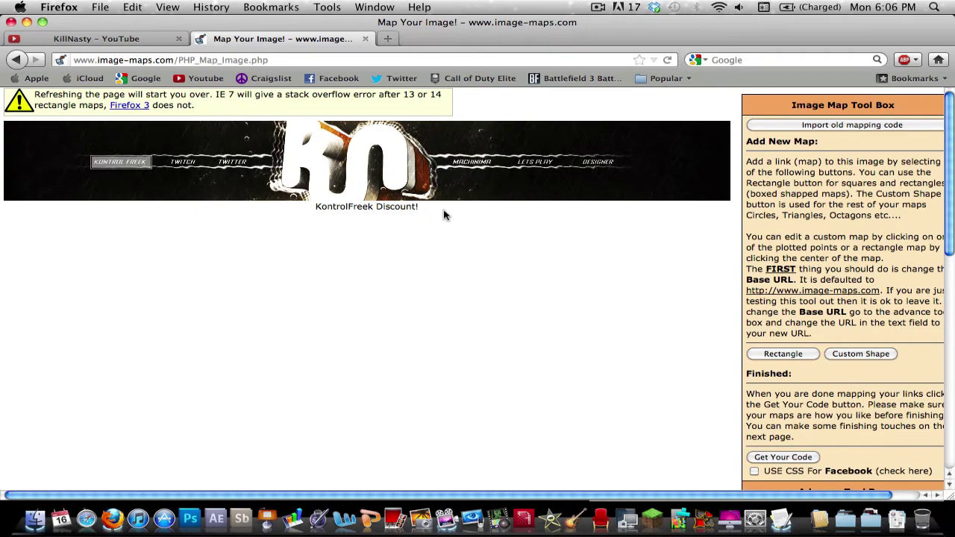
Step: Add another rectangle map to the banner and review the links assigned to the mapped labels
{"action": "left_click", "coordinate": [781, 355]}
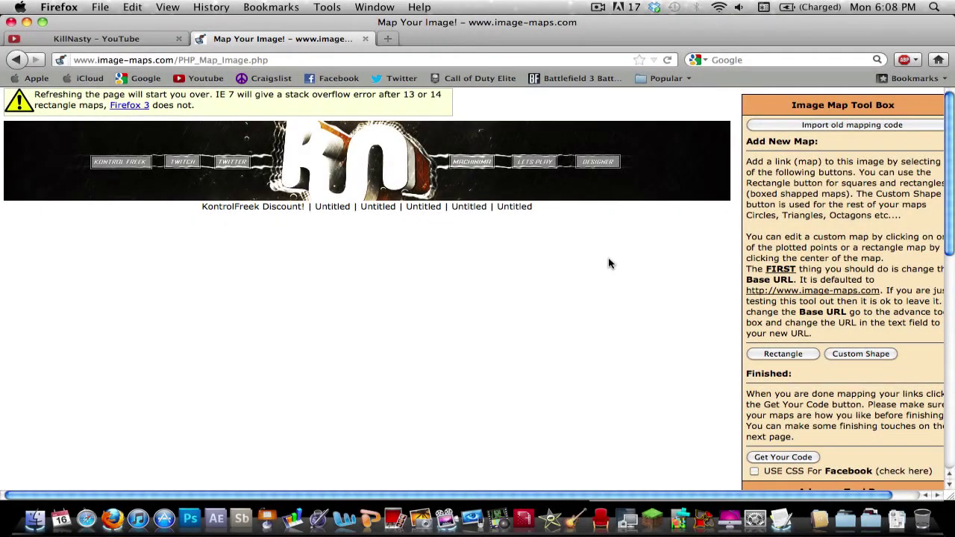
{"action": "mouse_move", "coordinate": [532, 166]}
{"action": "mouse_move", "coordinate": [459, 165]}
{"action": "mouse_move", "coordinate": [222, 163]}
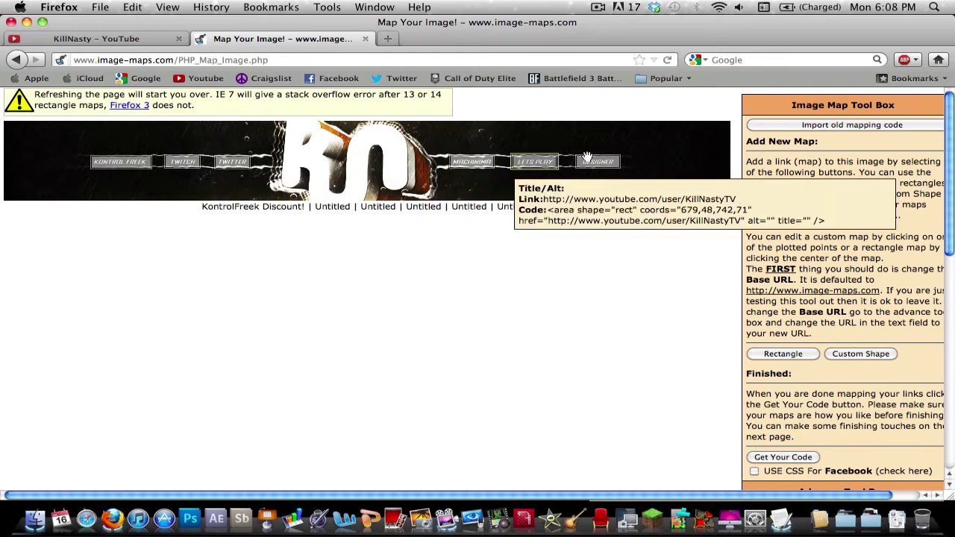
{"action": "mouse_move", "coordinate": [599, 157]}
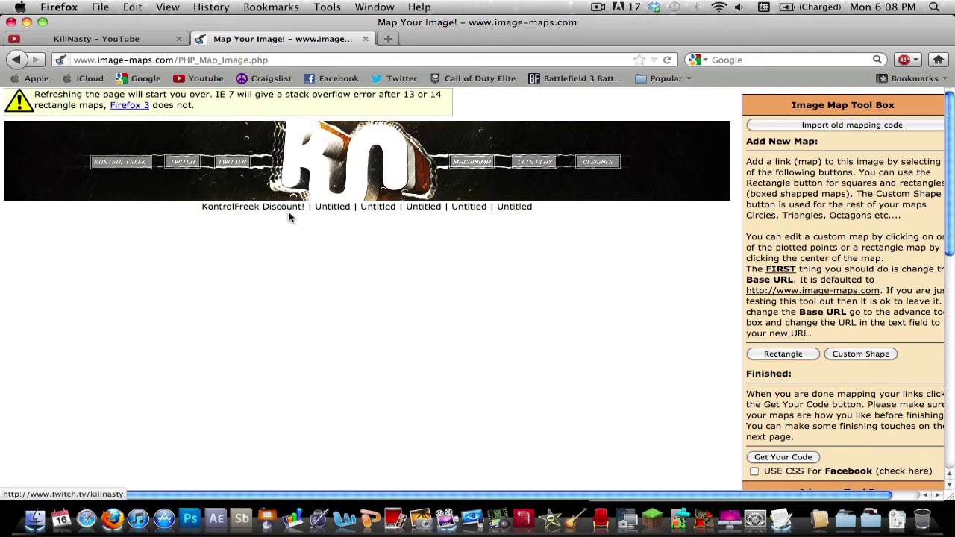
{"action": "scroll", "coordinate": [651, 251], "scroll_direction": "down", "scroll_amount": 3}
{"action": "scroll", "coordinate": [650, 251], "scroll_direction": "right", "scroll_amount": 1}
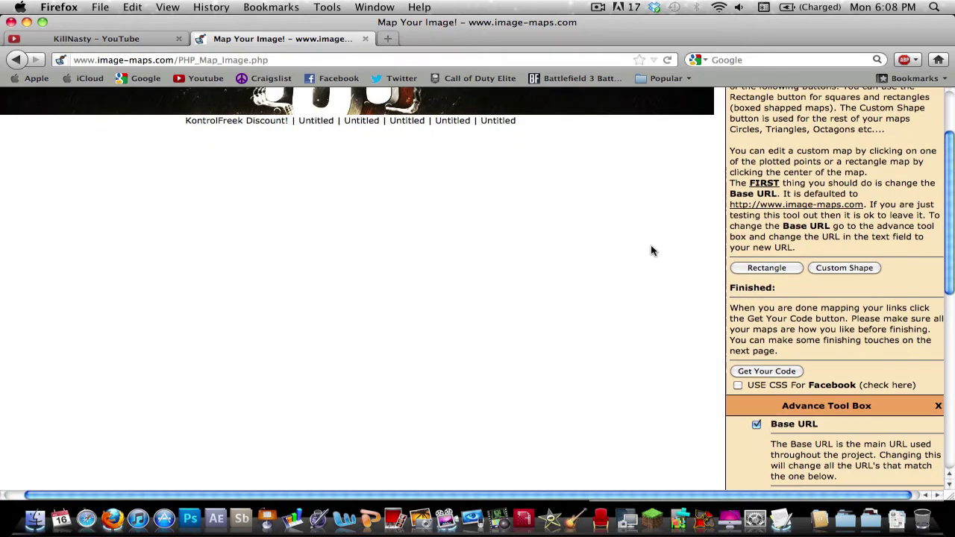
{"action": "scroll", "coordinate": [655, 273], "scroll_direction": "up", "scroll_amount": 3}
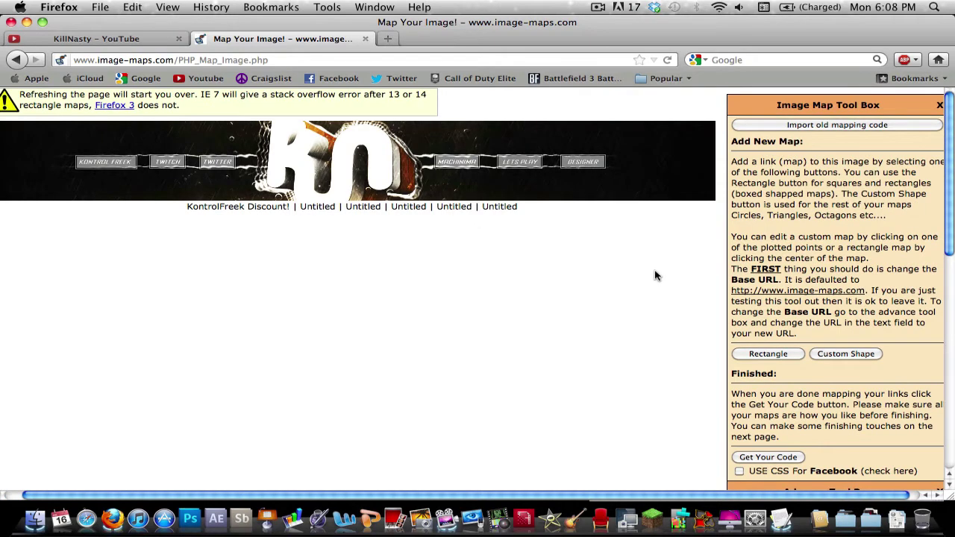
Step: Generate the image map code and select the entire HTML version of it
{"action": "left_click", "coordinate": [772, 460]}
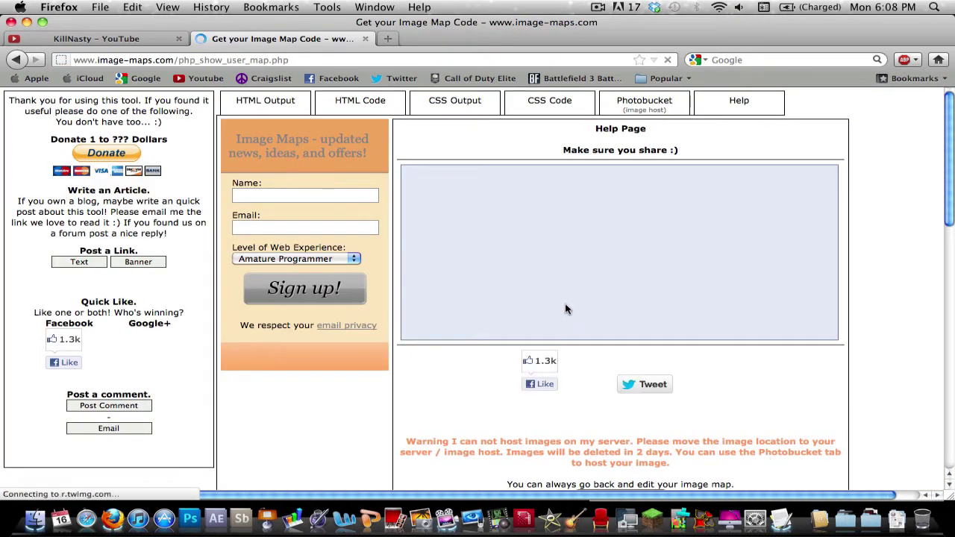
{"action": "left_click", "coordinate": [357, 109]}
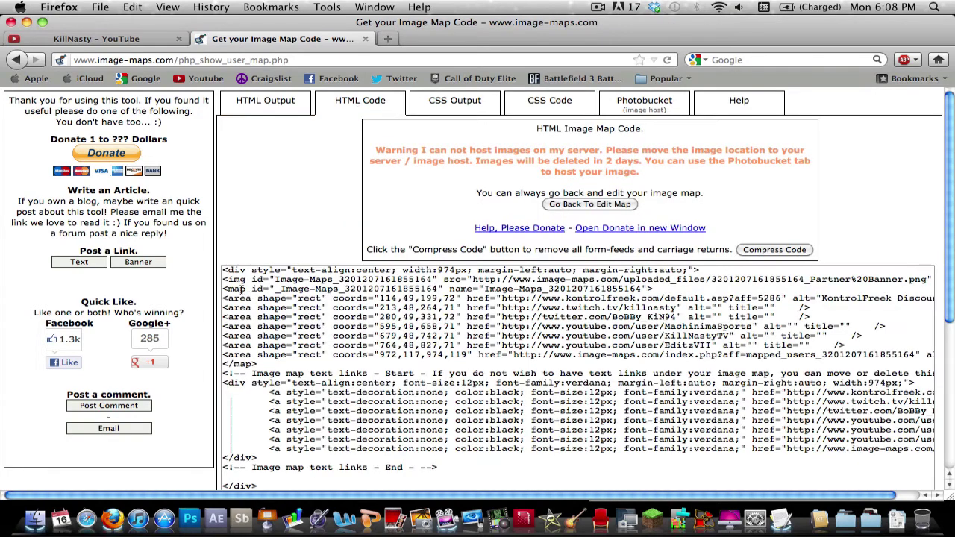
{"action": "left_click", "coordinate": [223, 272]}
{"action": "left_click_drag", "start_coordinate": [223, 271], "coordinate": [334, 460]}
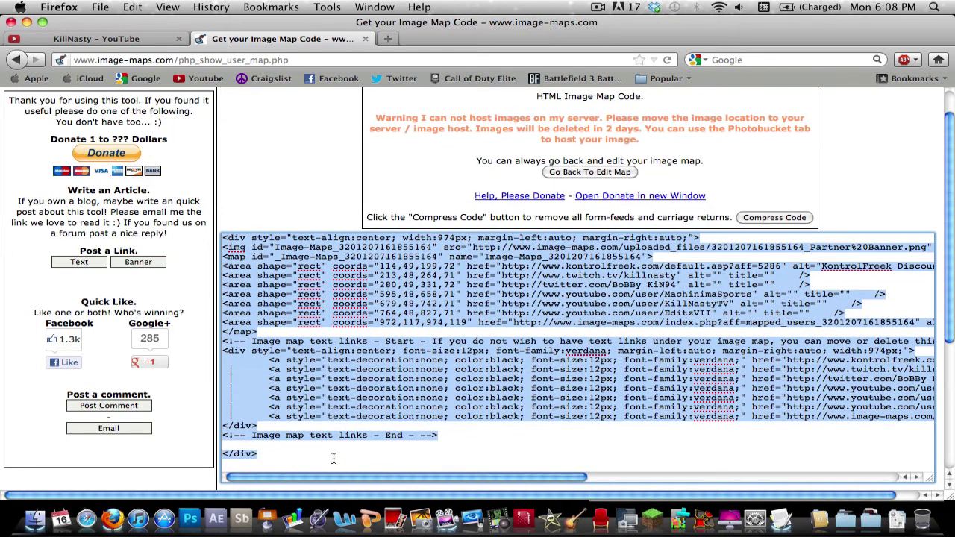
Step: Switch to the YouTube channel page and open the channel settings
{"action": "left_click", "coordinate": [122, 42]}
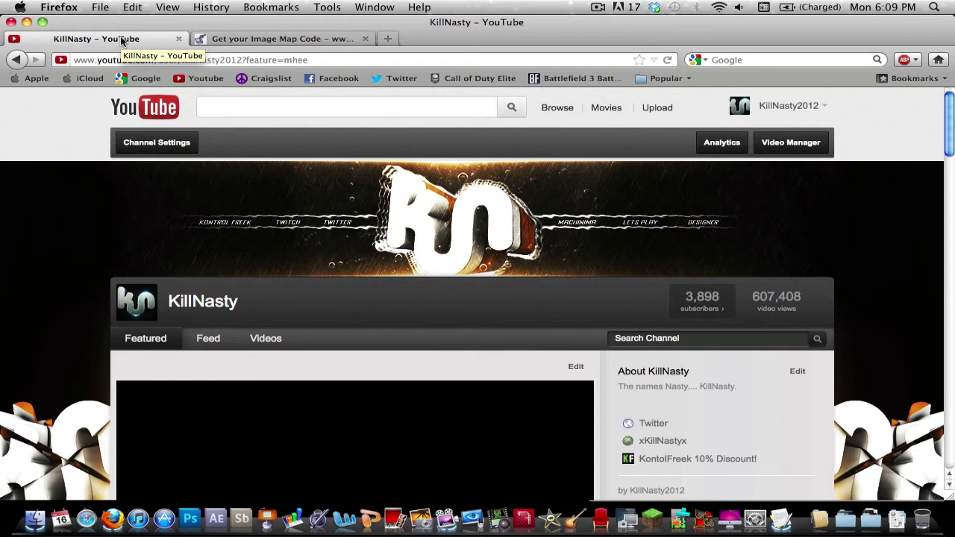
{"action": "left_click", "coordinate": [155, 152]}
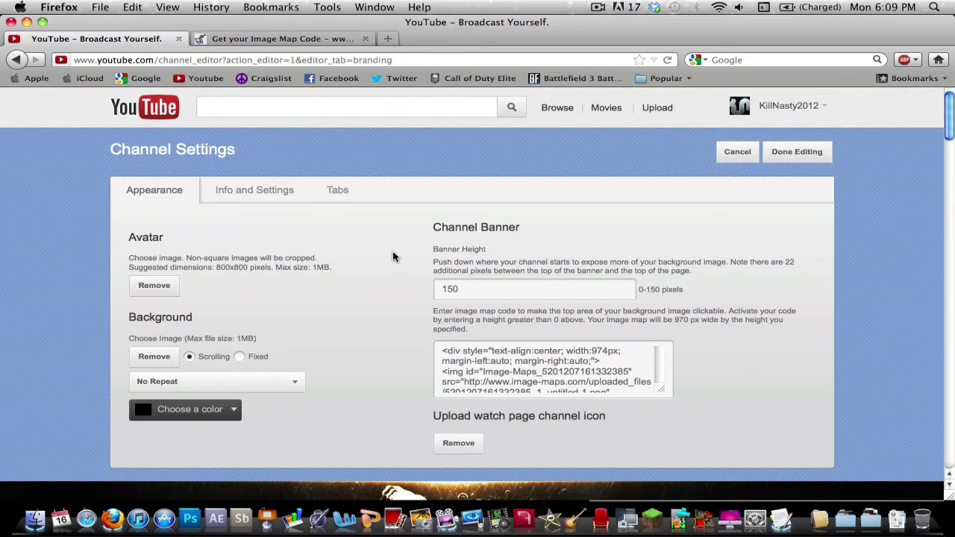
Step: Set the channel banner height to 0 pixels and apply it to the preview
{"action": "scroll", "coordinate": [399, 282], "scroll_direction": "down", "scroll_amount": 3}
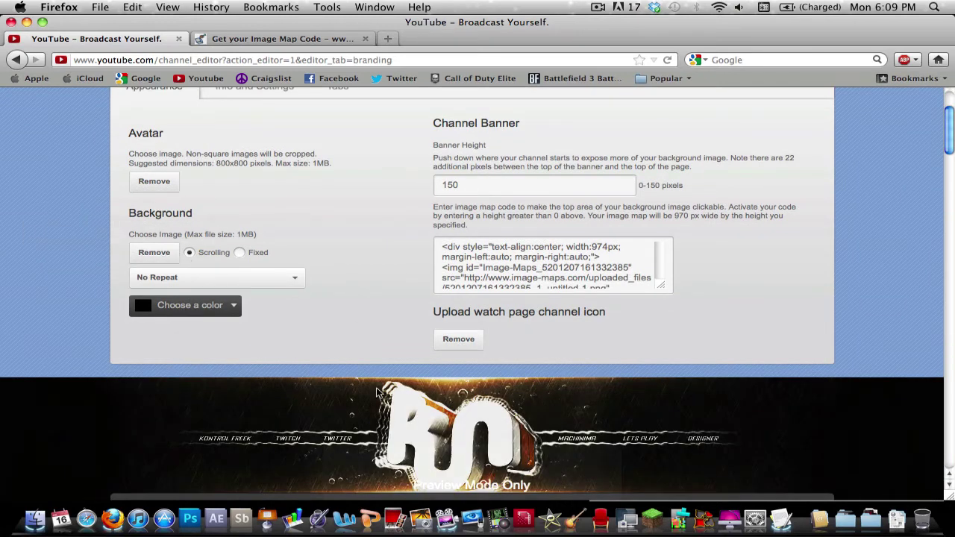
{"action": "left_click", "coordinate": [474, 185]}
{"action": "key", "text": "BackSpace"}
{"action": "key", "text": "BackSpace"}
{"action": "key", "text": "BackSpace"}
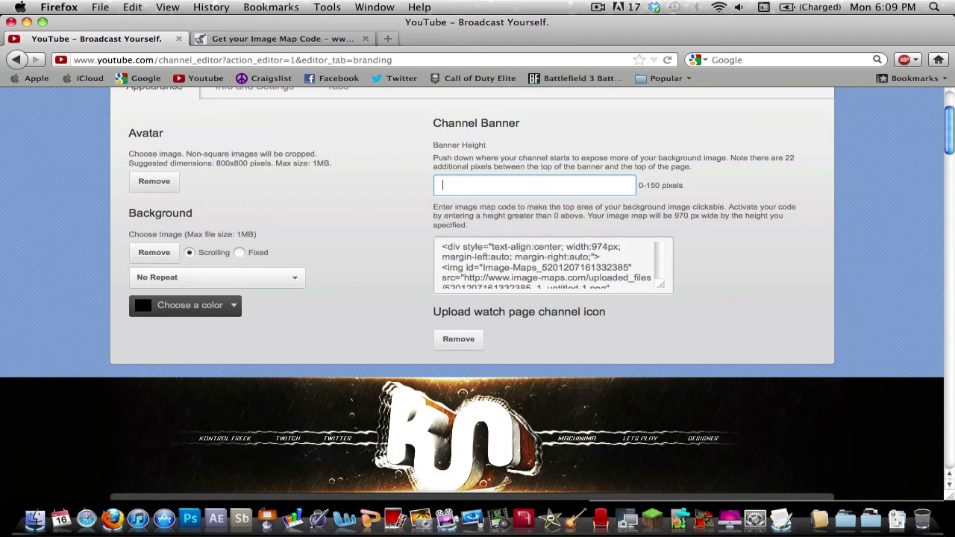
{"action": "type", "text": "0"}
{"action": "left_click", "coordinate": [518, 243]}
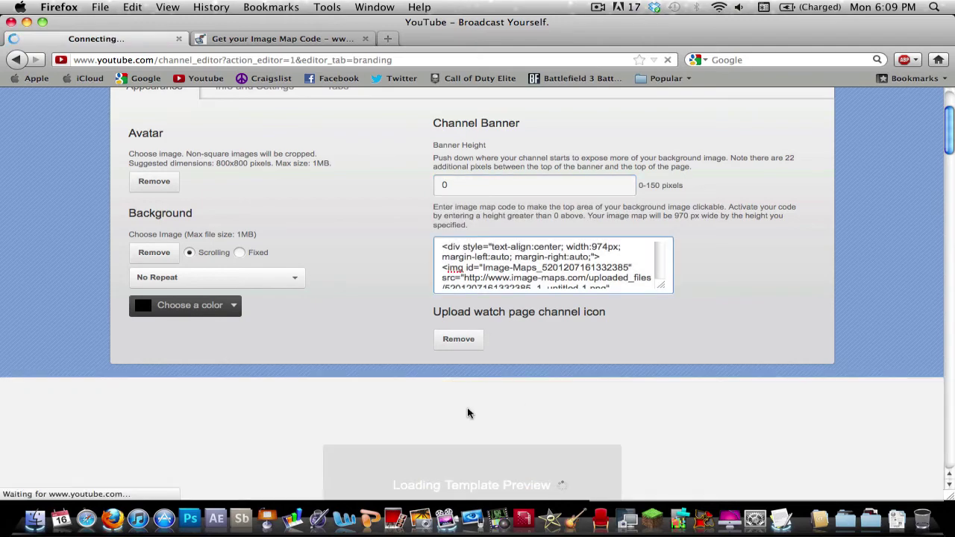
Step: Set the channel banner height to 150 pixels and apply it to the preview
{"action": "scroll", "coordinate": [467, 409], "scroll_direction": "down", "scroll_amount": 1}
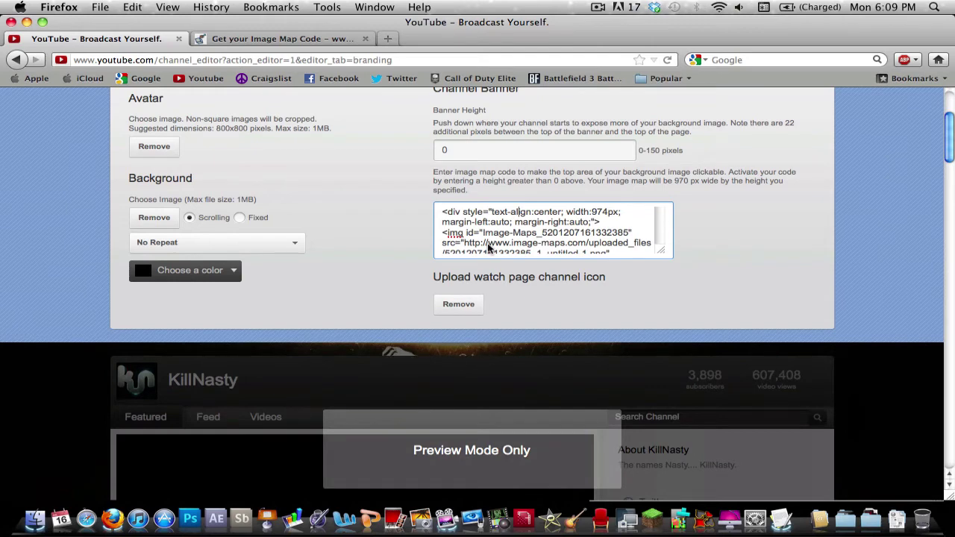
{"action": "double_click", "coordinate": [489, 153]}
{"action": "type", "text": "1"}
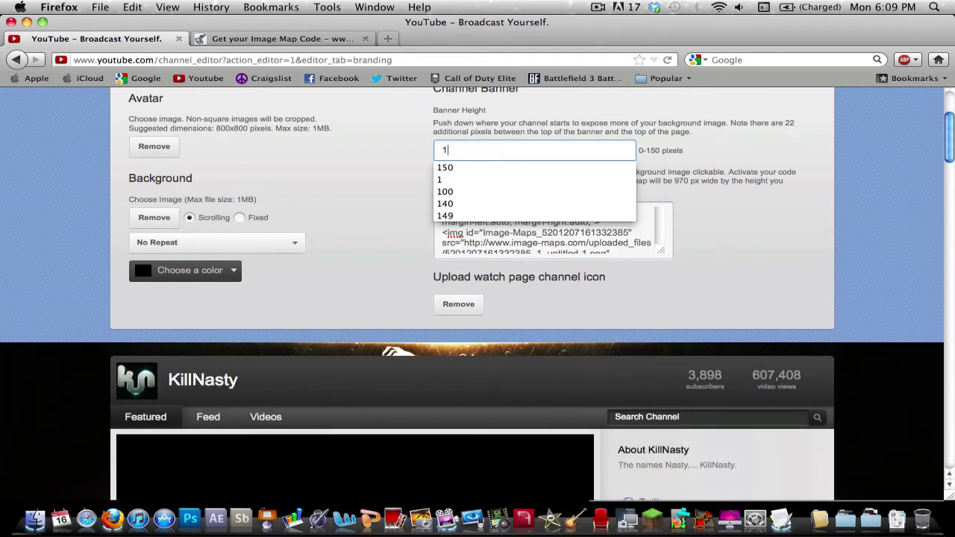
{"action": "type", "text": "50"}
{"action": "left_click", "coordinate": [543, 214]}
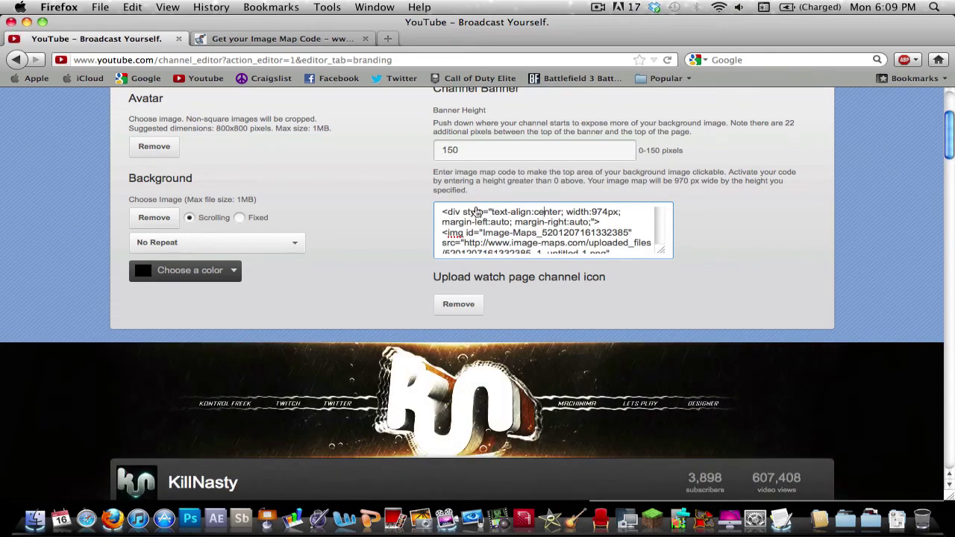
{"action": "left_click", "coordinate": [441, 213]}
{"action": "left_click", "coordinate": [273, 39]}
{"action": "left_click", "coordinate": [135, 38]}
Step: Finish editing the channel settings and test the Twitter link in the channel banner
{"action": "scroll", "coordinate": [716, 311], "scroll_direction": "up", "scroll_amount": 4}
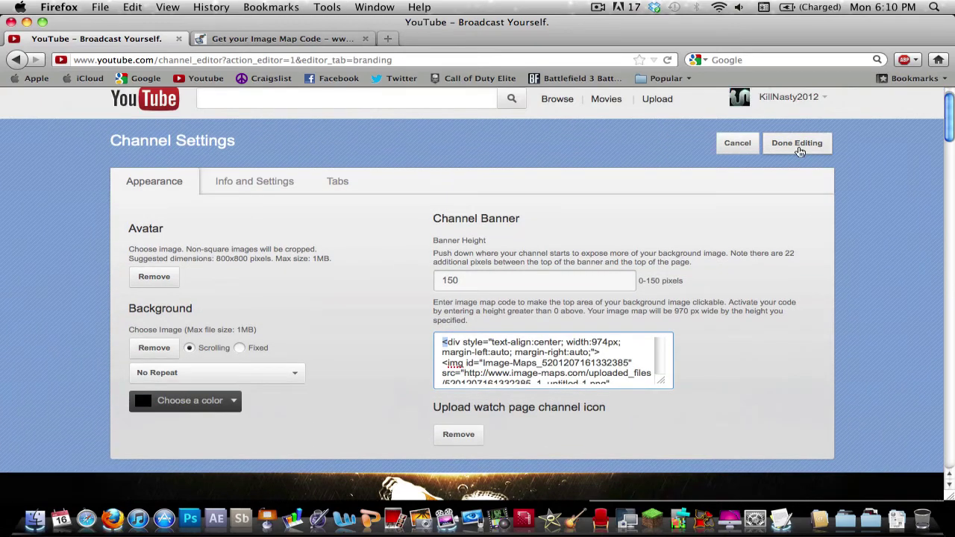
{"action": "left_click", "coordinate": [797, 143]}
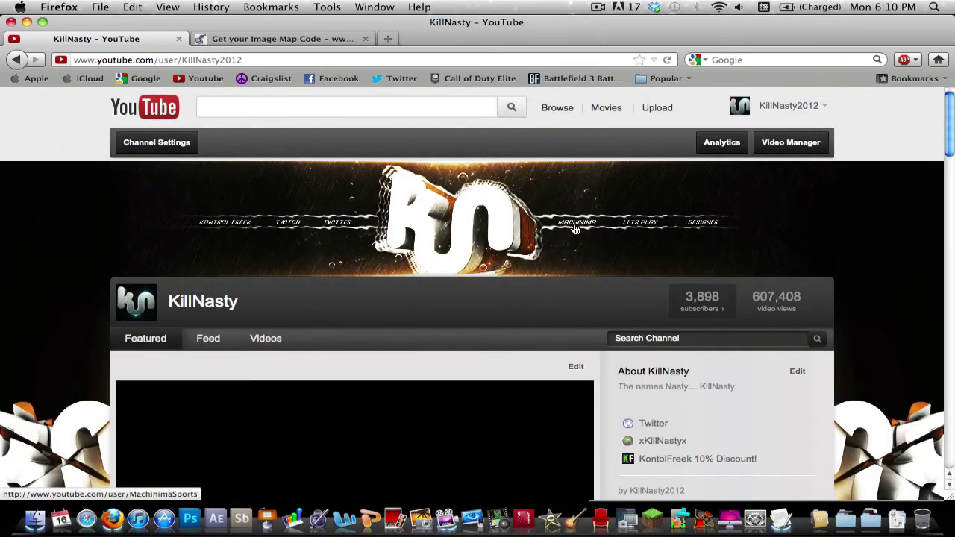
{"action": "left_click", "coordinate": [329, 229]}
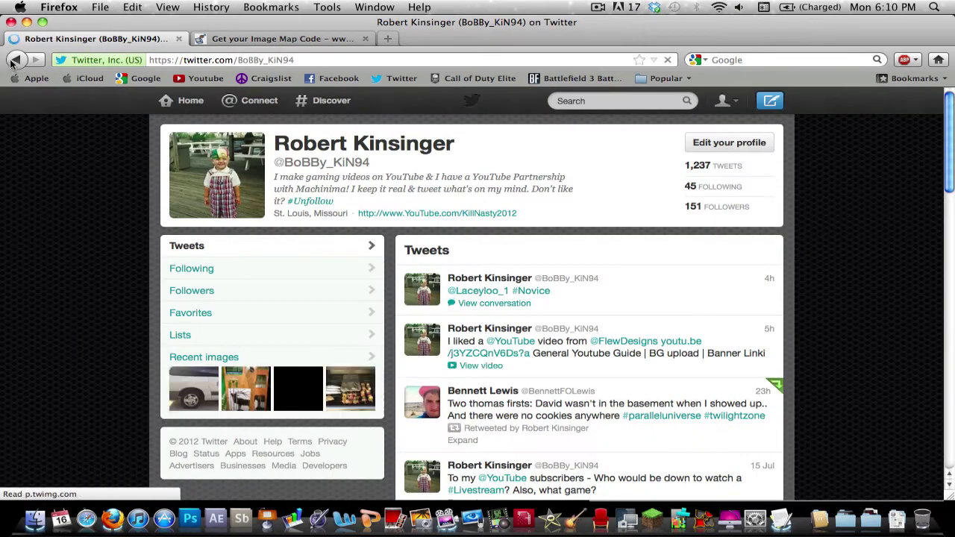
Step: Return to the channel page, test the Lets Play link in the banner, and go back to the channel
{"action": "left_click", "coordinate": [14, 60]}
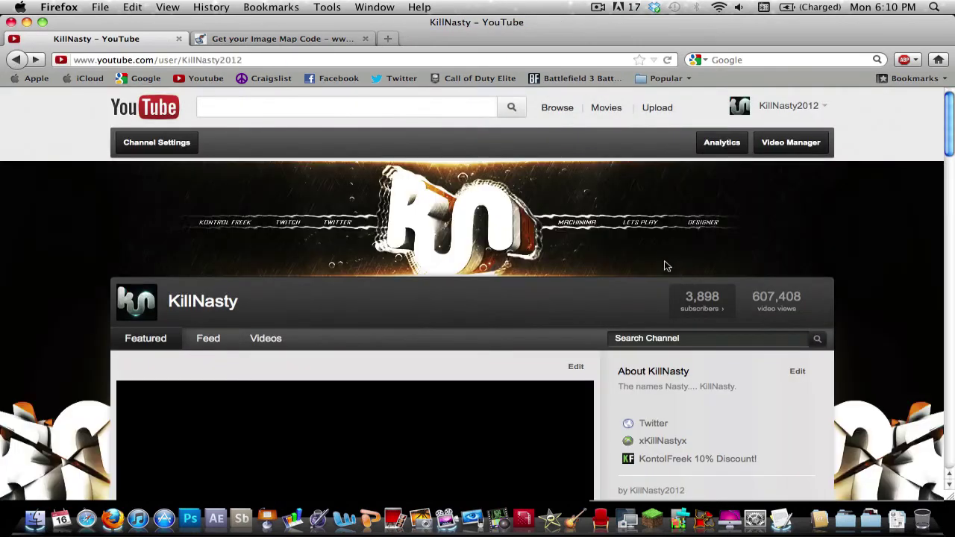
{"action": "left_click", "coordinate": [641, 231]}
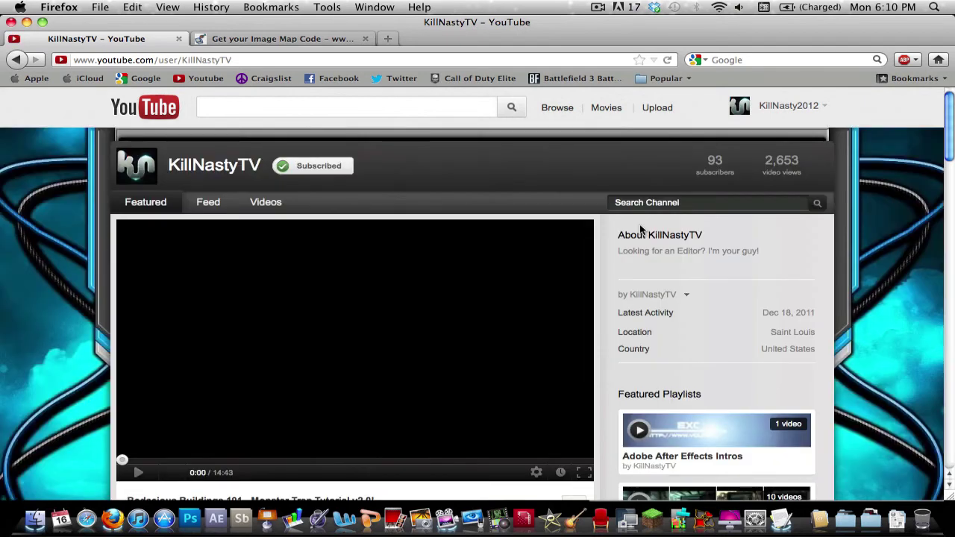
{"action": "left_click", "coordinate": [25, 59]}
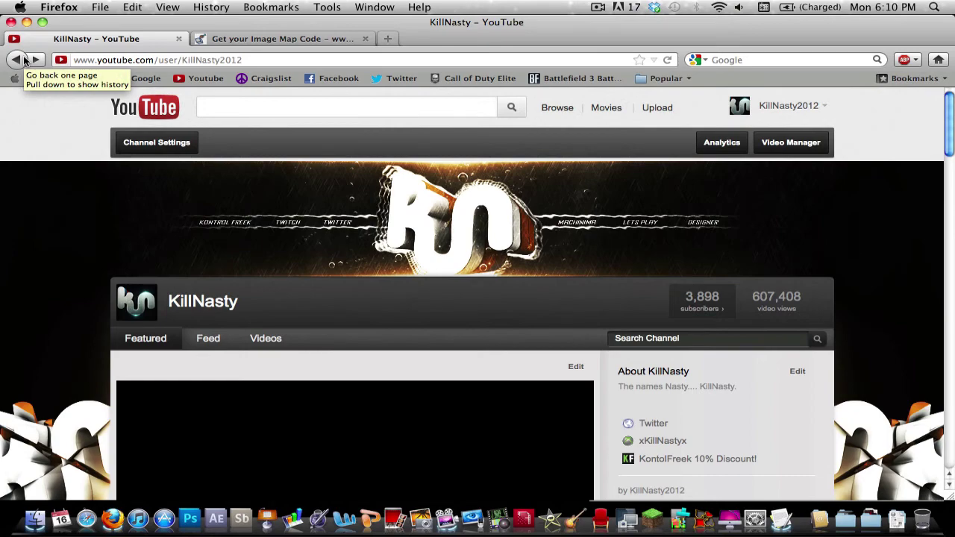
Step: Switch to the image map code page and reopen the map for editing with the last maps loaded
{"action": "left_click", "coordinate": [228, 37]}
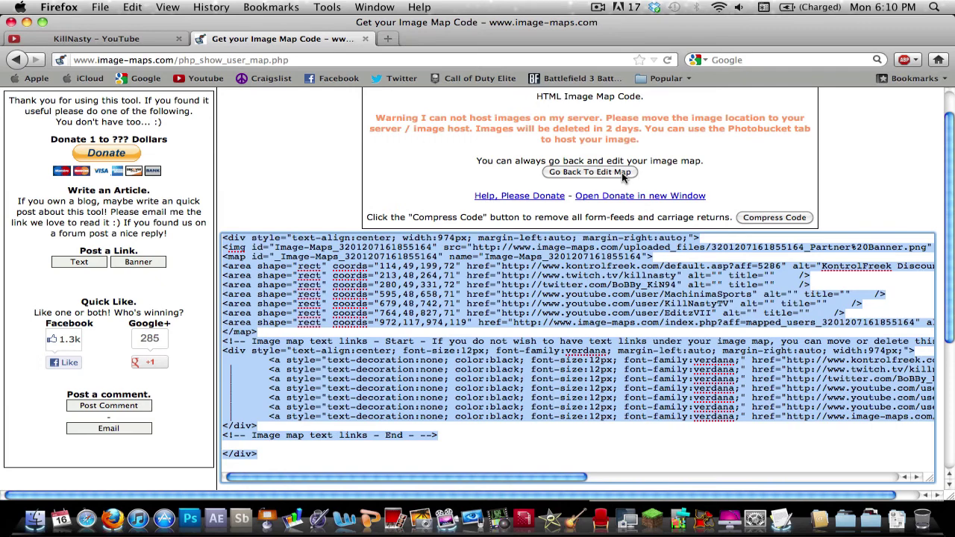
{"action": "left_click", "coordinate": [622, 173]}
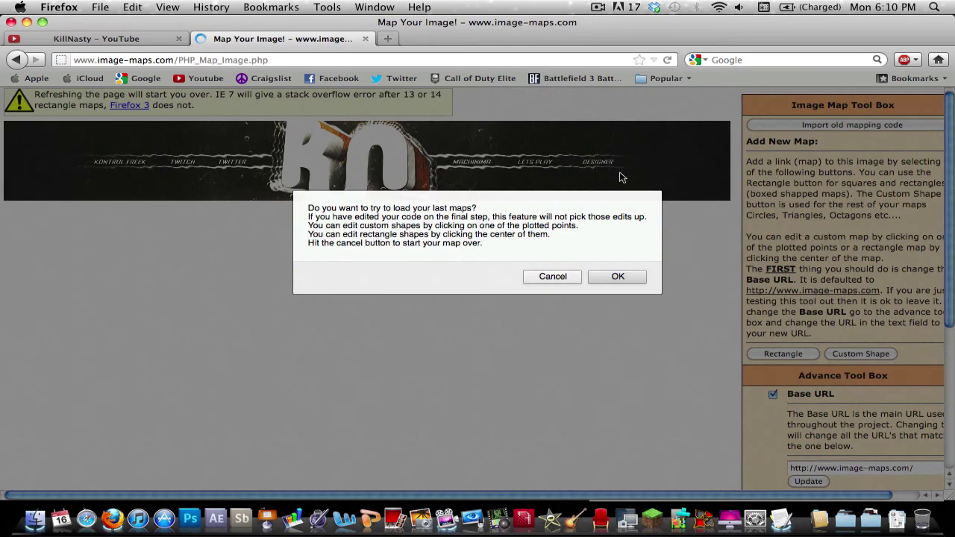
{"action": "left_click", "coordinate": [618, 277]}
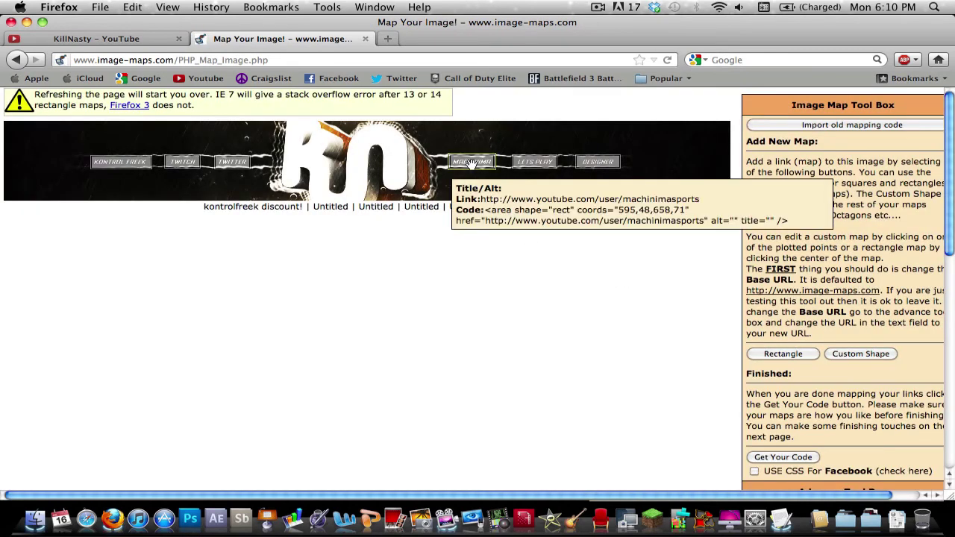
Step: Move the Machinima link rectangle just below its label on the banner and save the map area
{"action": "left_click_drag", "start_coordinate": [471, 163], "coordinate": [535, 180]}
{"action": "left_click", "coordinate": [536, 179]}
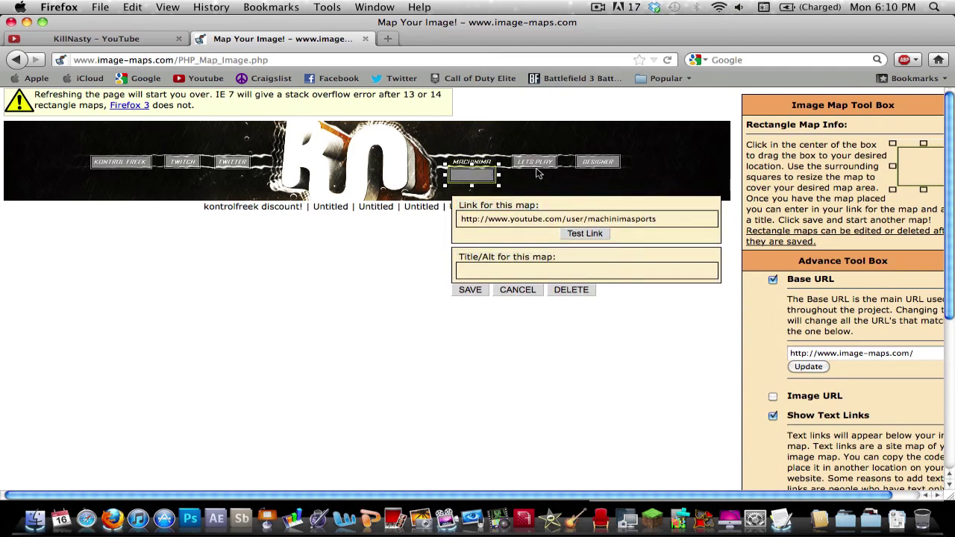
{"action": "left_click", "coordinate": [470, 291]}
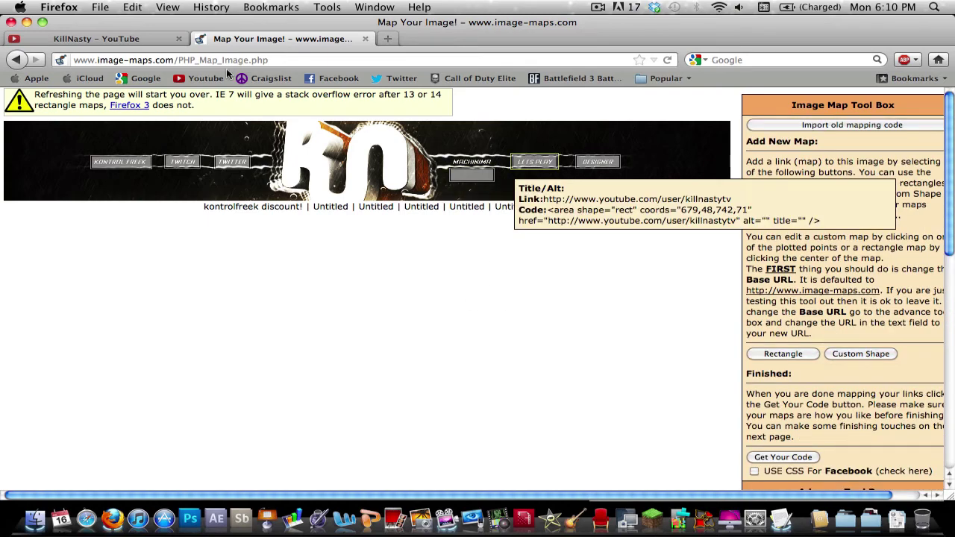
Step: Compare the Machinima link area on the YouTube channel banner with the moved rectangle in the image map editor
{"action": "left_click", "coordinate": [115, 39]}
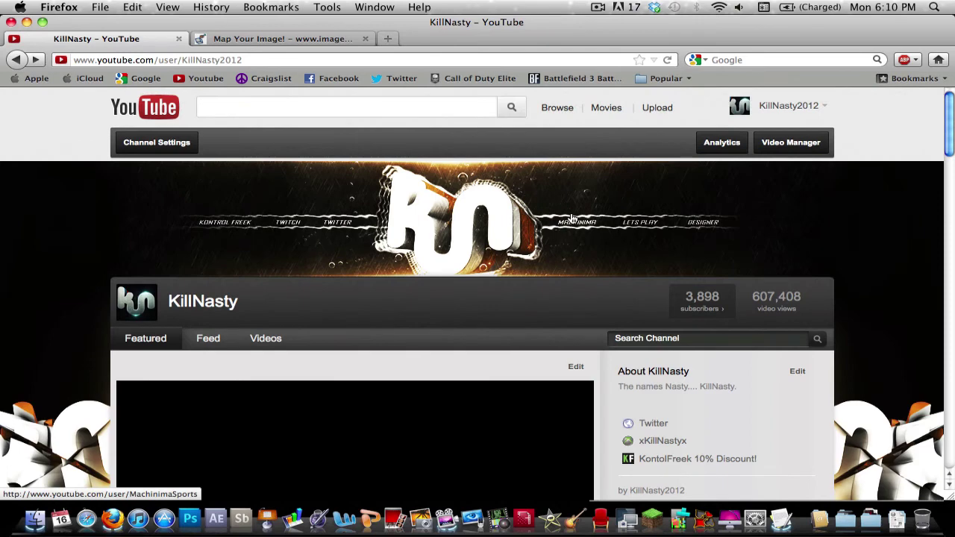
{"action": "left_click", "coordinate": [287, 41]}
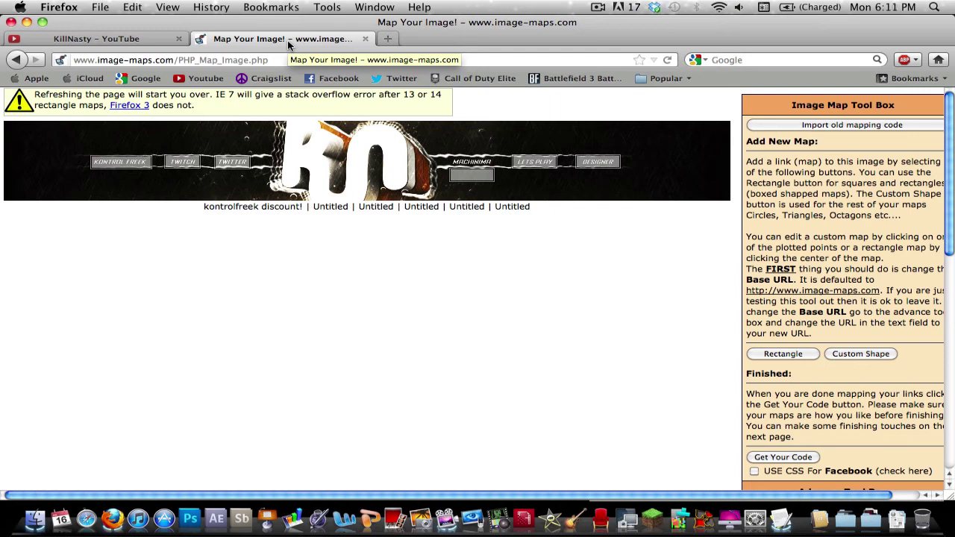
{"action": "left_click", "coordinate": [122, 41]}
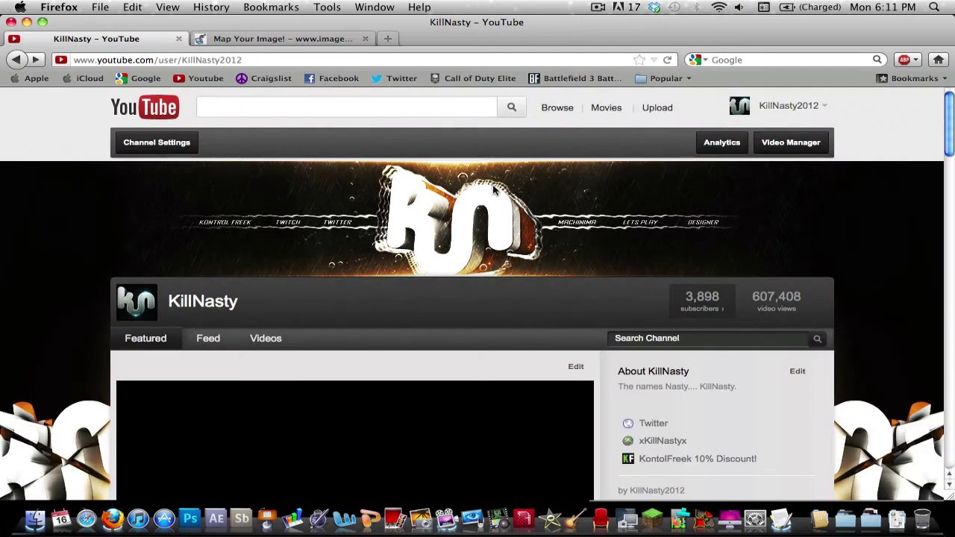